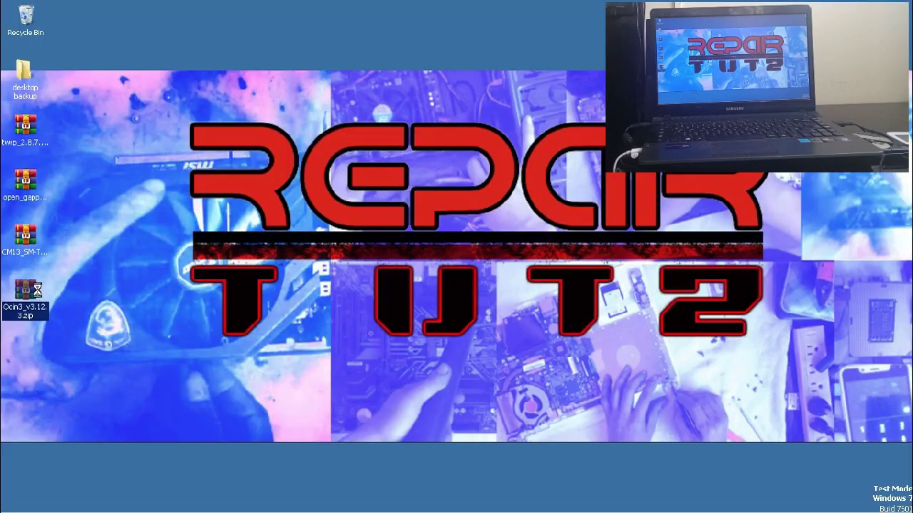
Extract Odin3_v3.12.3.zip into its own desktop folder, launch Odin3.exe from it, and dismiss the folder window
right_click(37, 289)
left_click(153, 111)
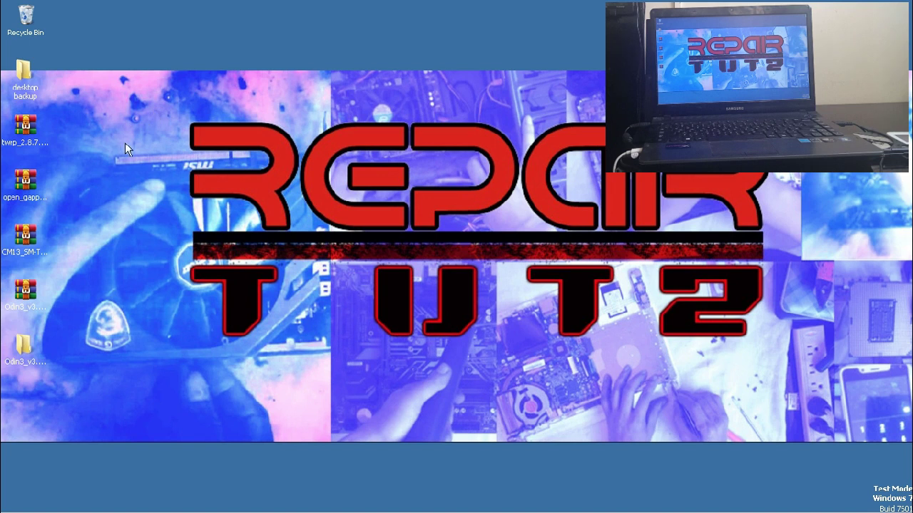
double_click(34, 351)
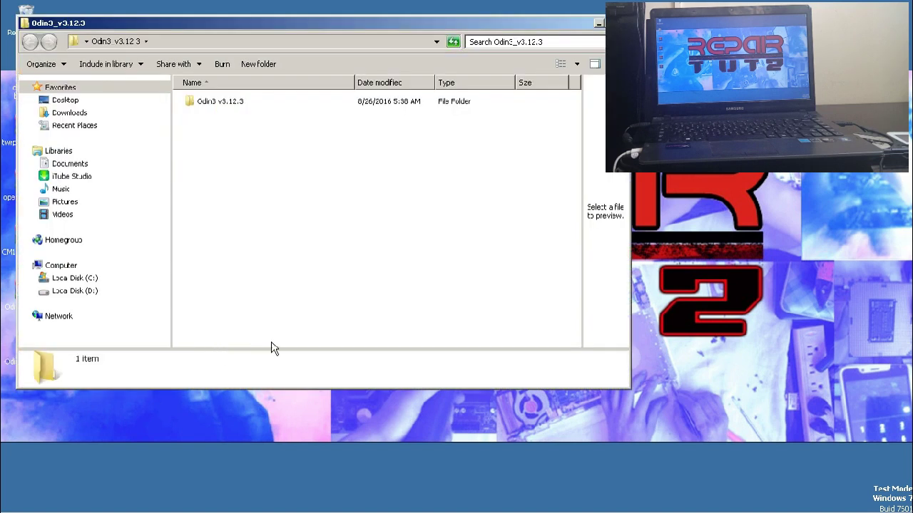
left_click(241, 107)
double_click(241, 107)
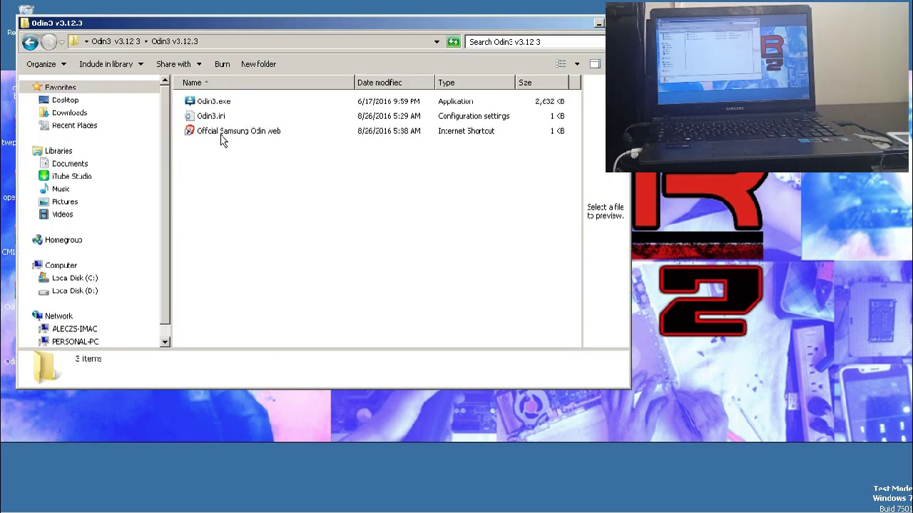
double_click(216, 104)
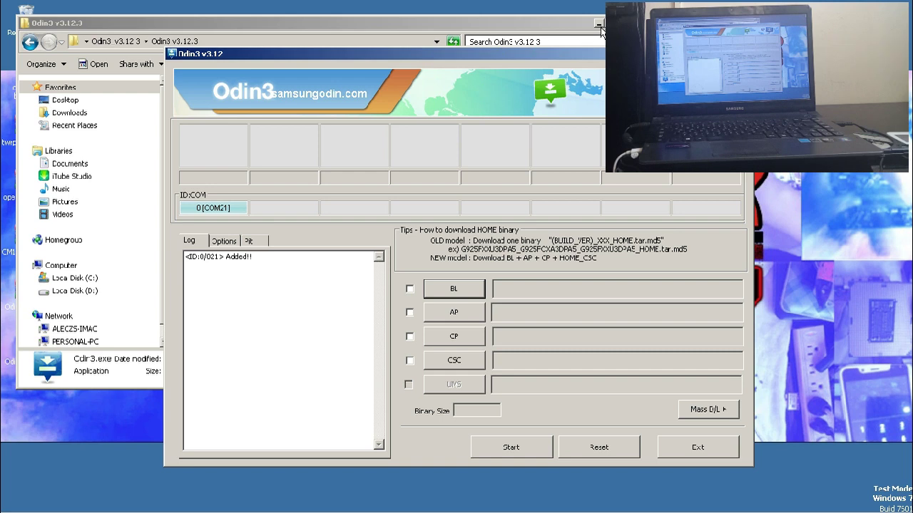
left_click(632, 23)
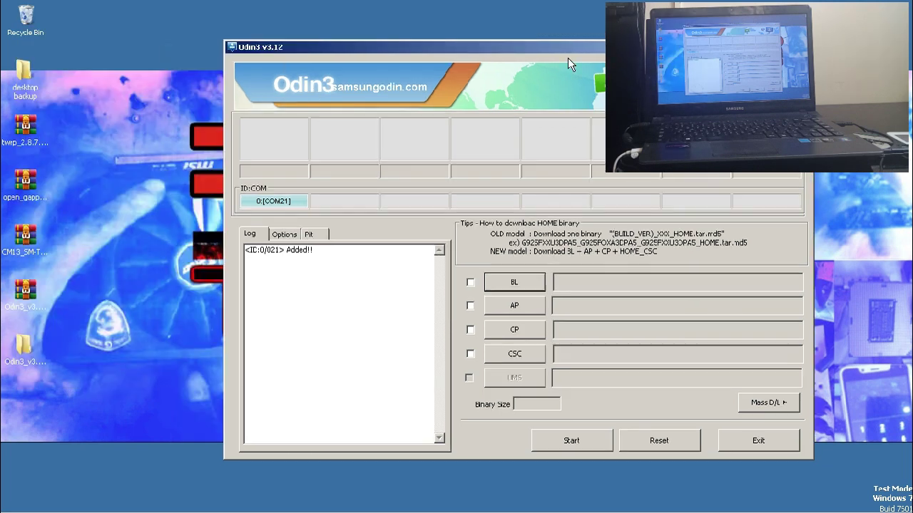
Extract the twrp_2.8.7.0_sm-t561.tar archive into its own folder on the desktop
left_click(27, 136)
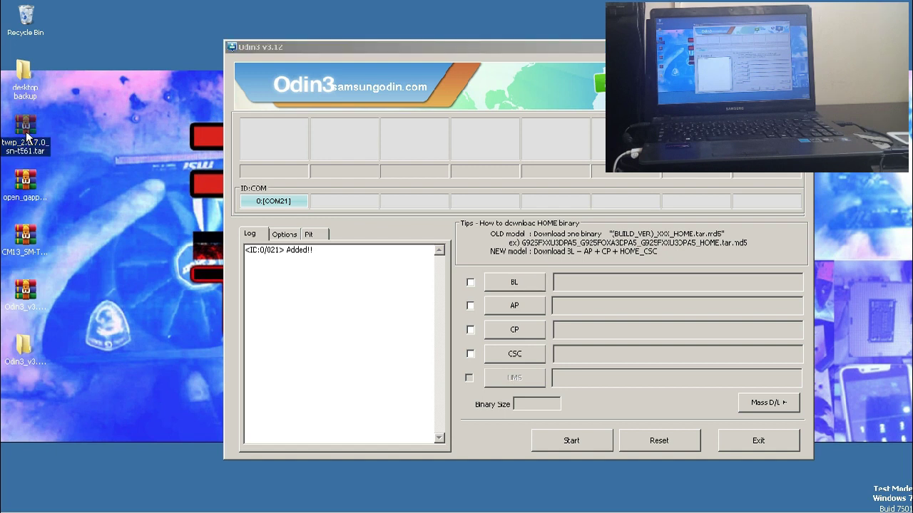
right_click(21, 126)
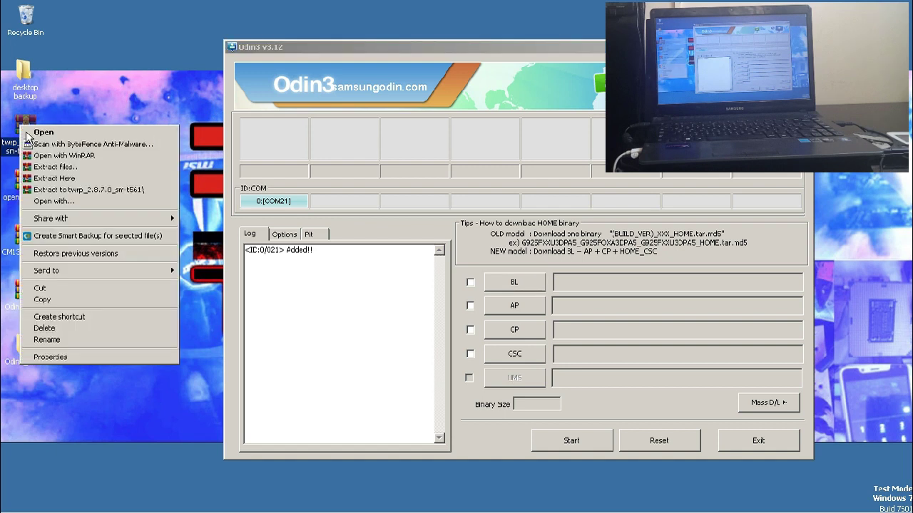
left_click(102, 192)
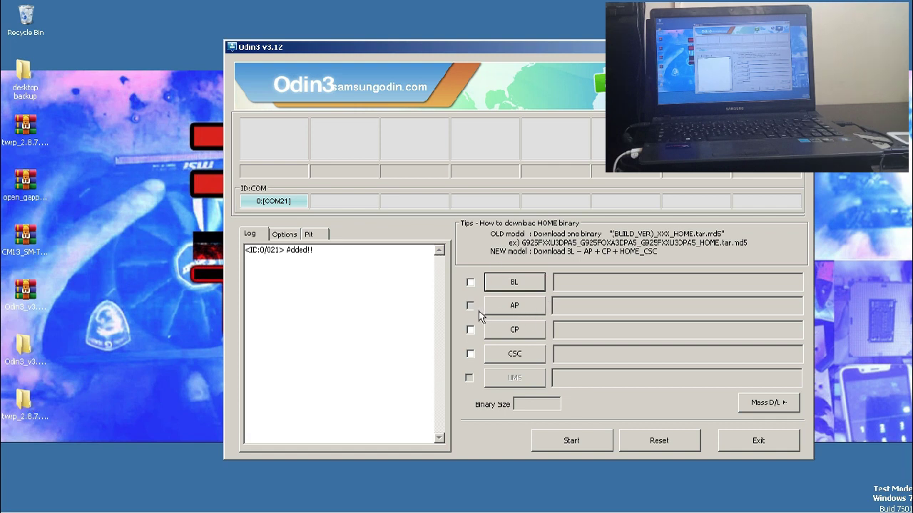
Try to load an AP file from the extracted twrp_2.8.7.0_sm-t561 desktop folder, checking the recent paths and file type filter
left_click(520, 312)
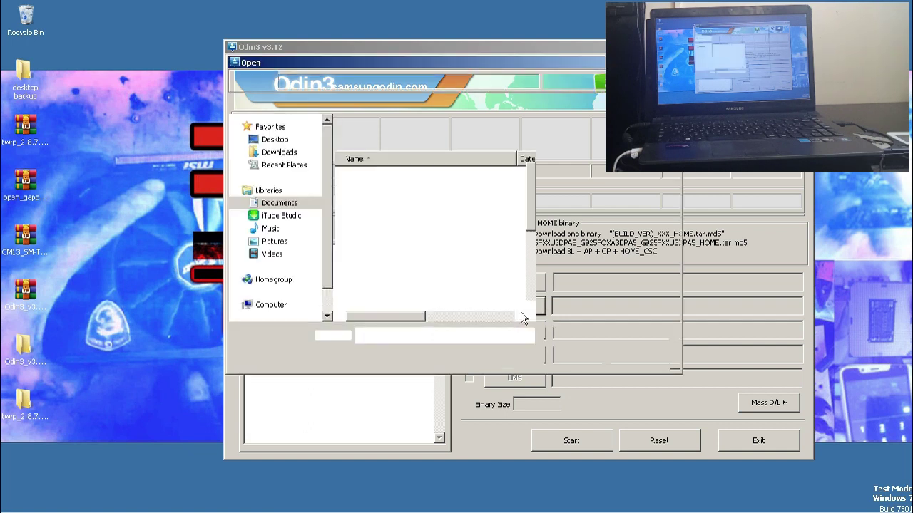
left_click(274, 145)
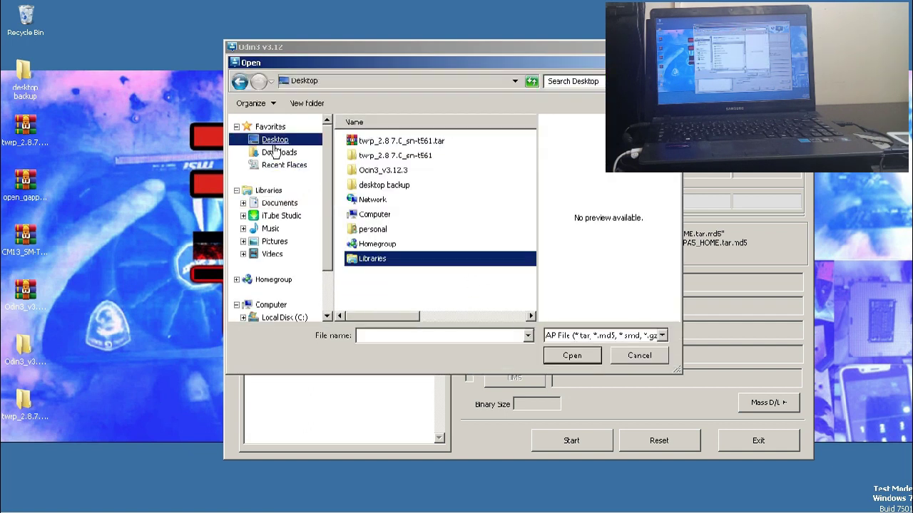
double_click(381, 161)
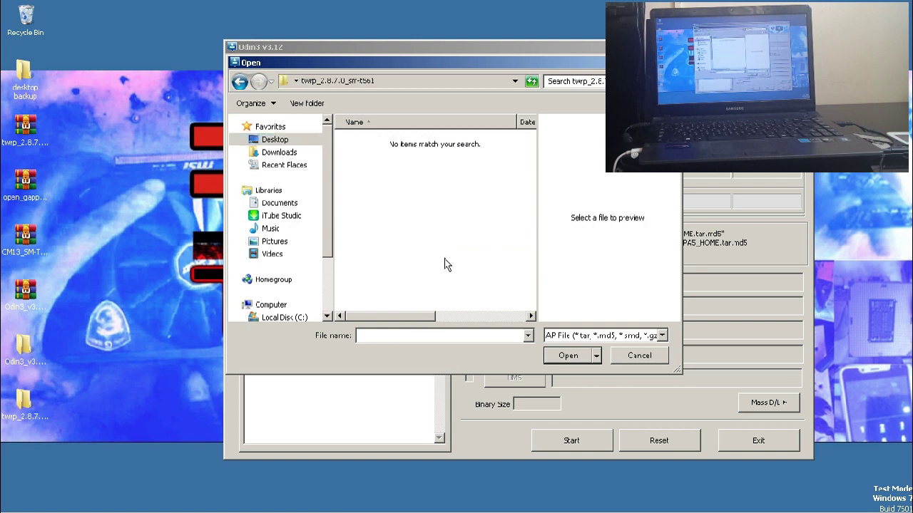
left_click(527, 335)
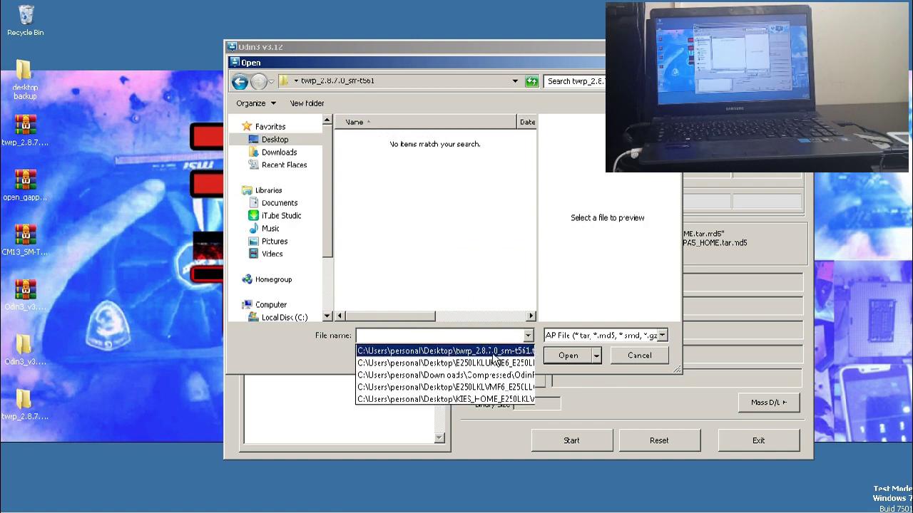
left_click(594, 294)
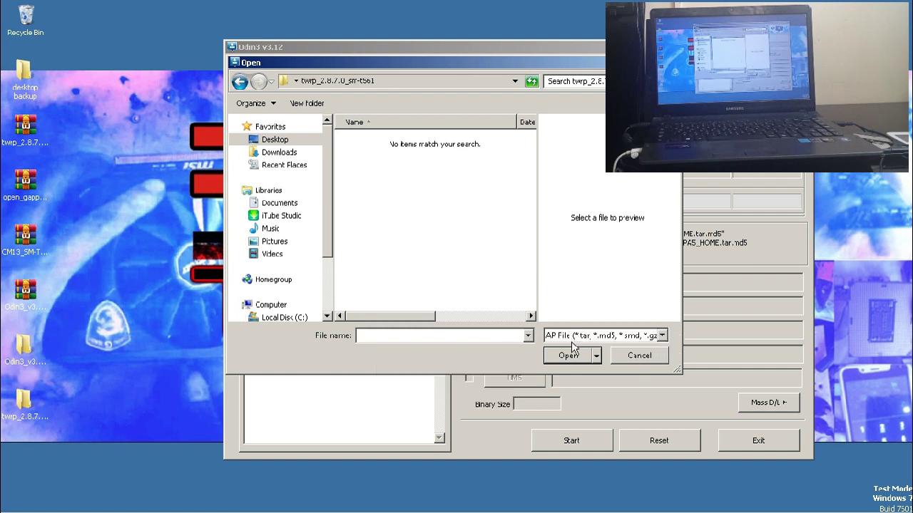
left_click(662, 335)
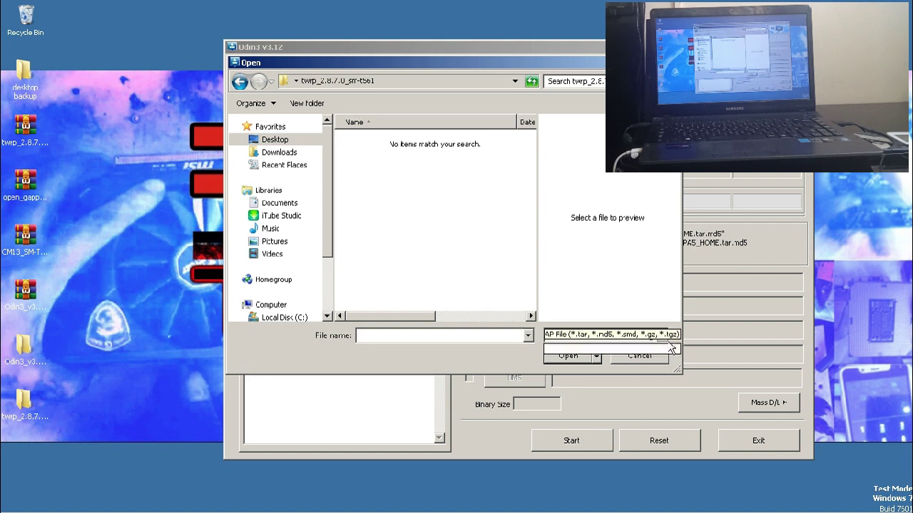
left_click(601, 350)
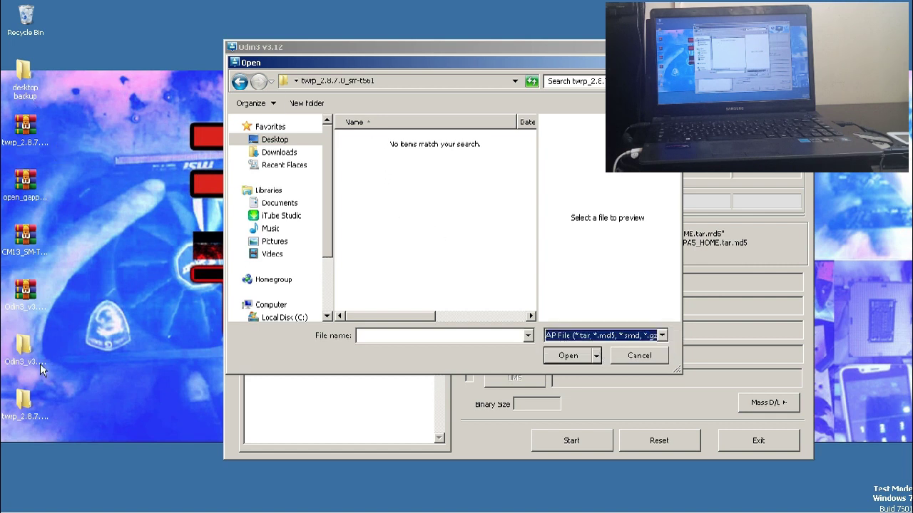
Check the contents of the extracted twrp_2.8.7.0_sm-t561 folder on the desktop
double_click(28, 407)
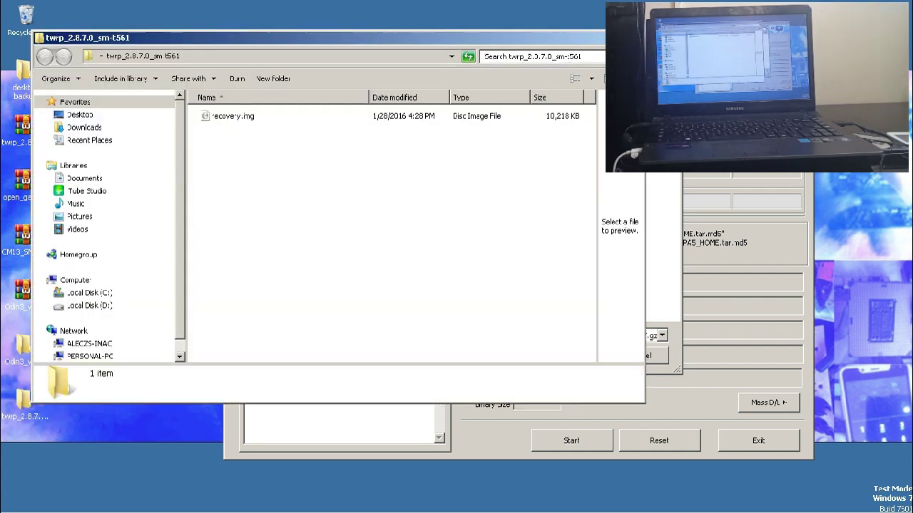
key("alt+F4")
scroll(332, 203, "down", 2)
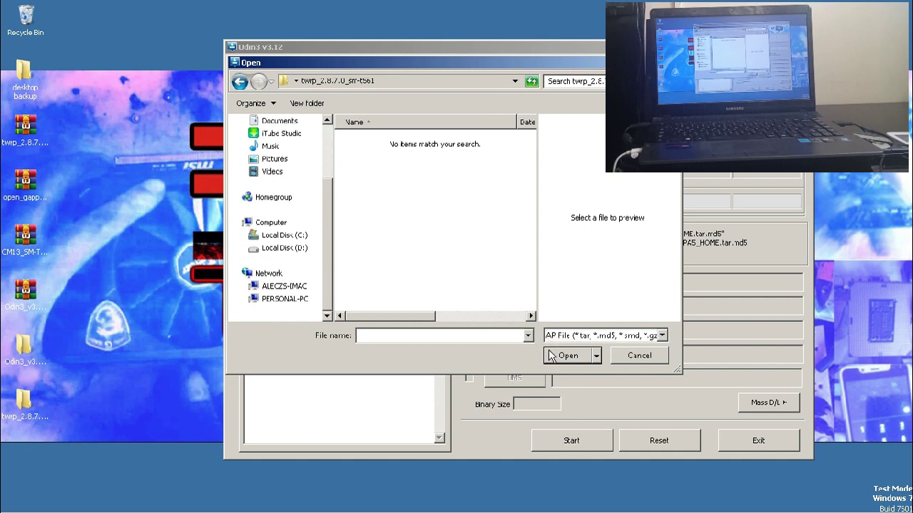
Try to choose the recent twrp_2.8.7.0_sm-t561 path as the AP file, and cancel the file selection
left_click(530, 338)
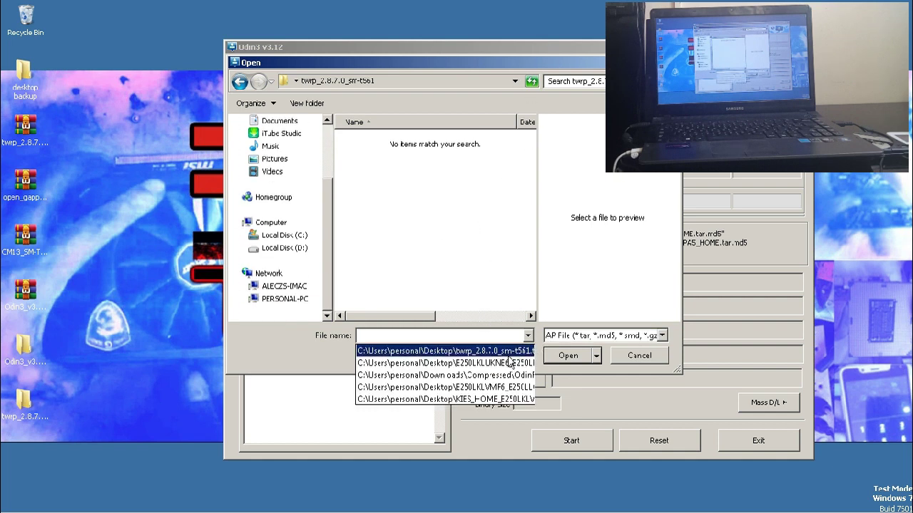
left_click(510, 351)
left_click(643, 362)
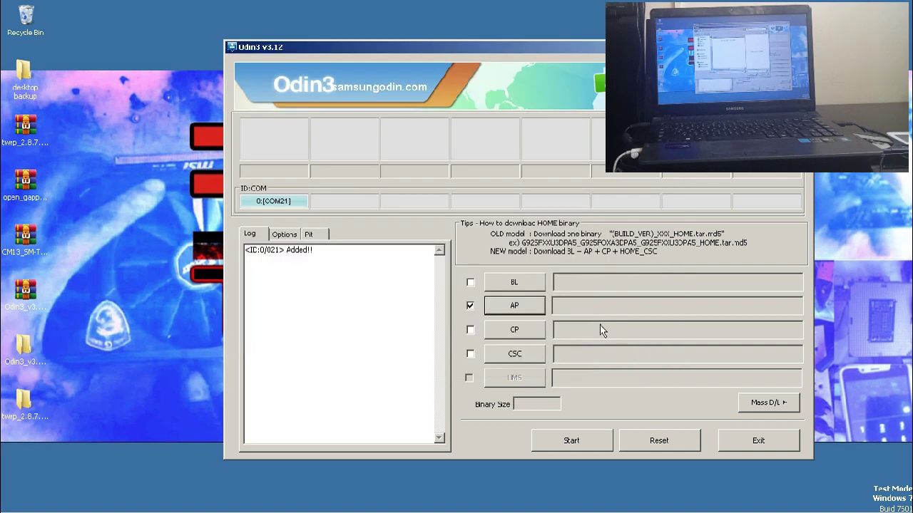
Try again to find the AP file in the twrp_2.8.7.0_sm-t561 folder using the AP file type filter
left_click(514, 306)
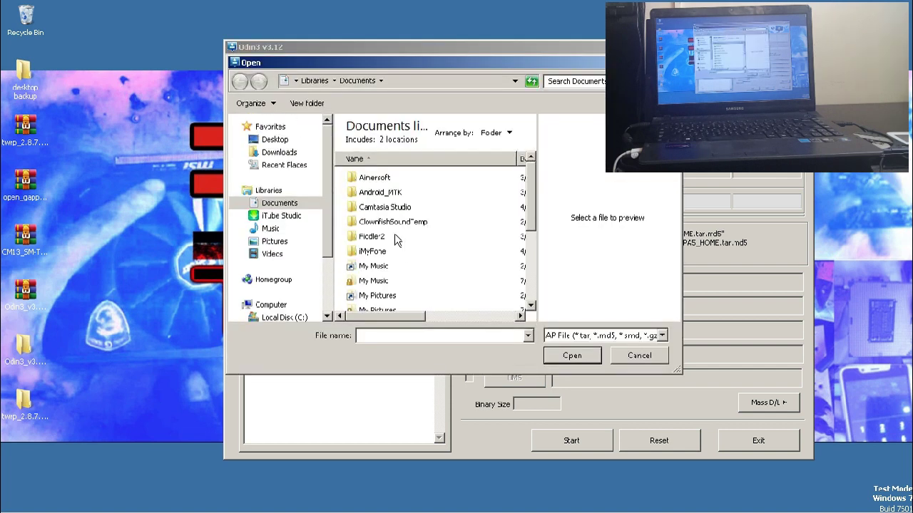
left_click(274, 140)
left_click(398, 158)
double_click(397, 160)
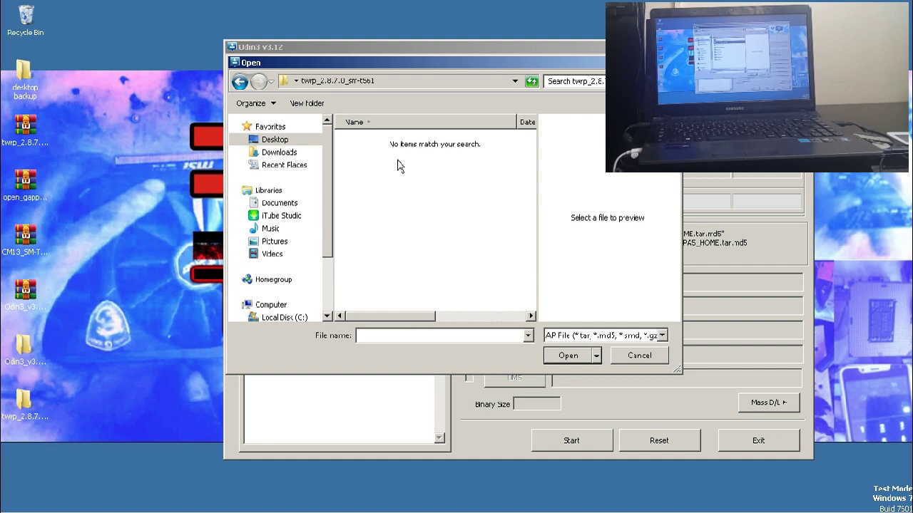
left_click(603, 335)
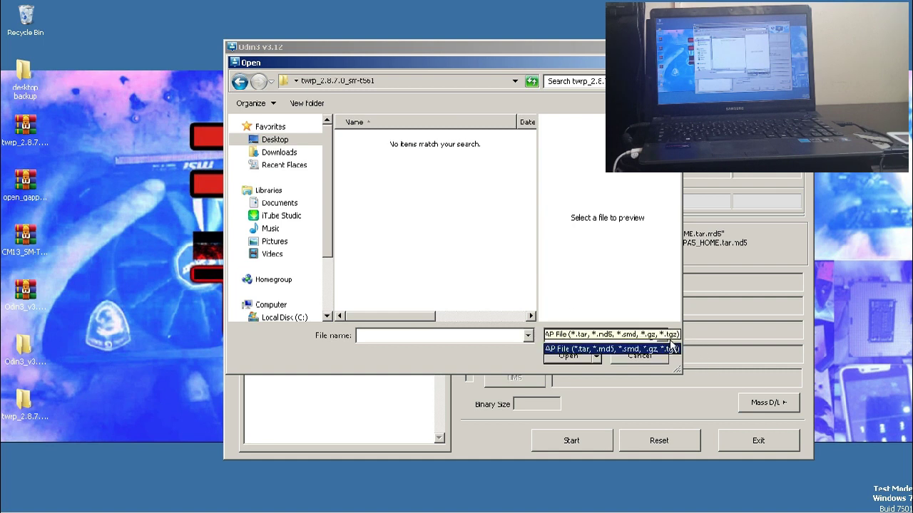
left_click(602, 351)
left_click(408, 341)
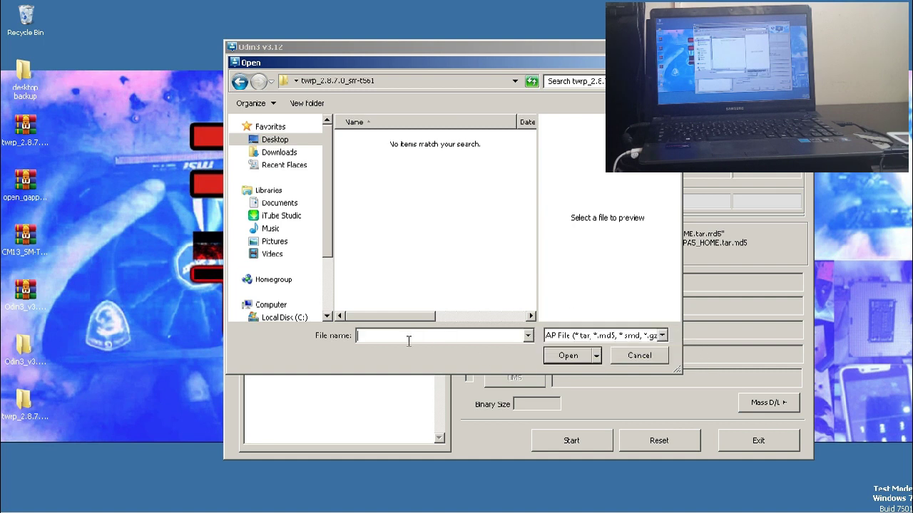
Try to bring recovery.img from the extracted twrp folder window into the AP file selection, and cancel the selection
double_click(35, 399)
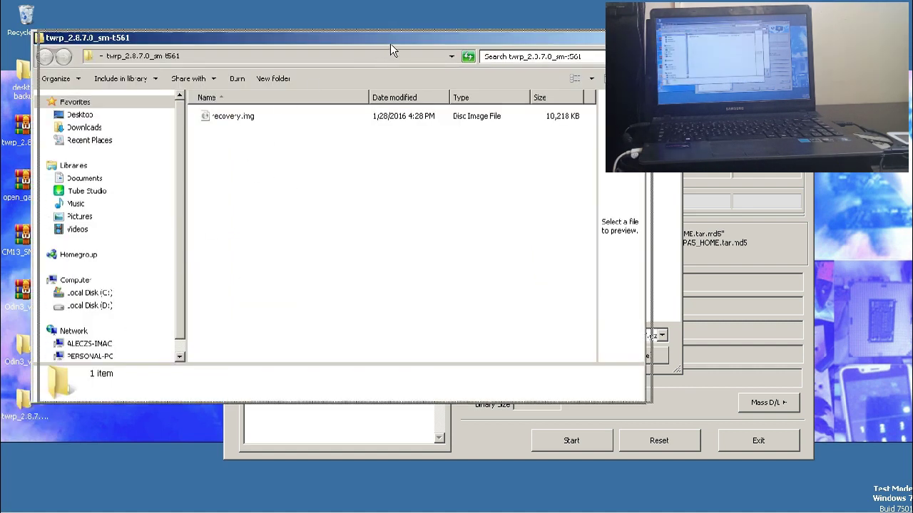
left_click_drag(390, 39, 912, 43)
left_click_drag(642, 86, 397, 240)
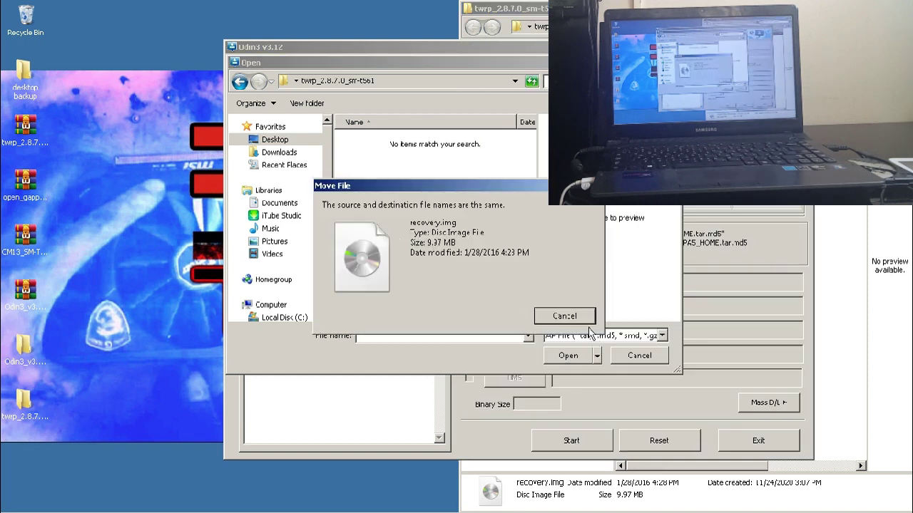
left_click(571, 318)
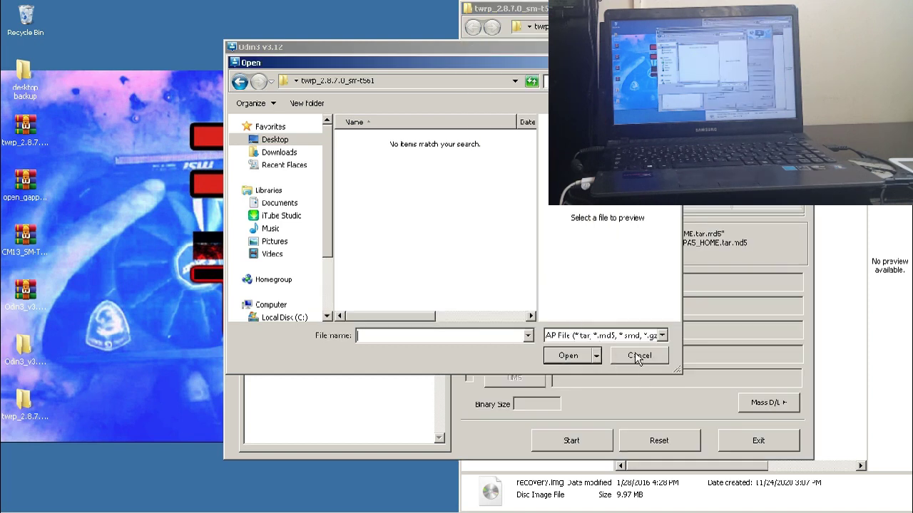
left_click(662, 336)
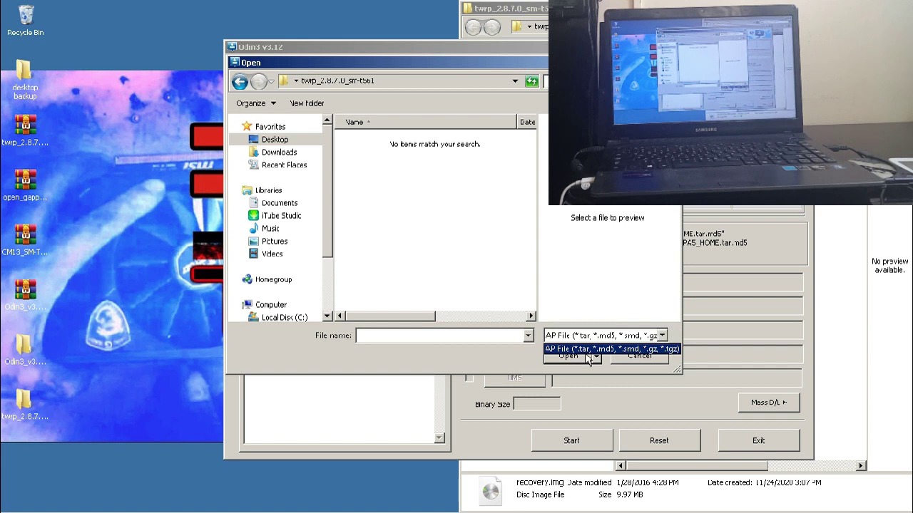
left_click(652, 368)
left_click(640, 355)
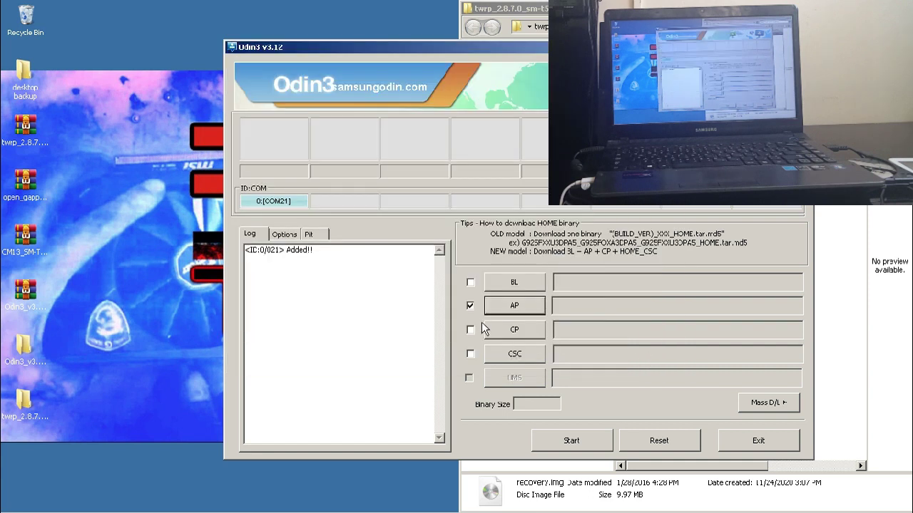
Recheck the recent paths for the AP file, cancel the selection, and close Odin3 v3.12
left_click(515, 308)
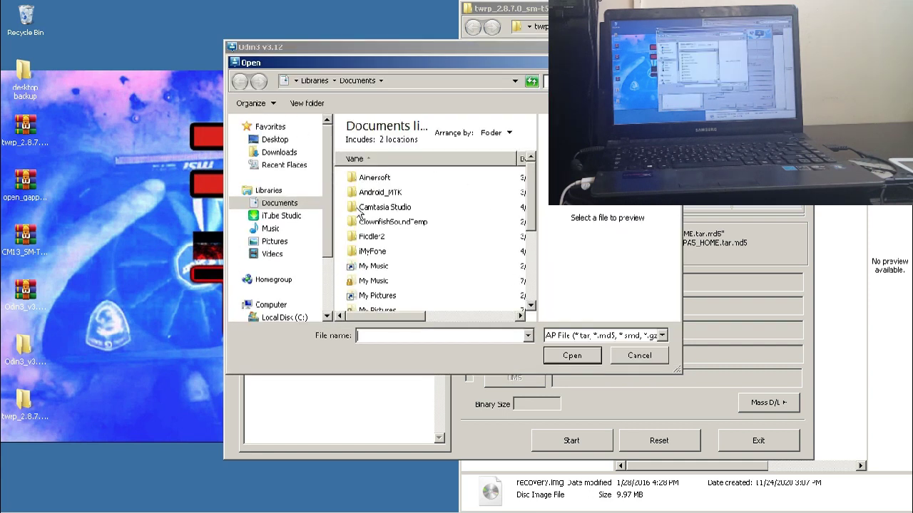
left_click(528, 336)
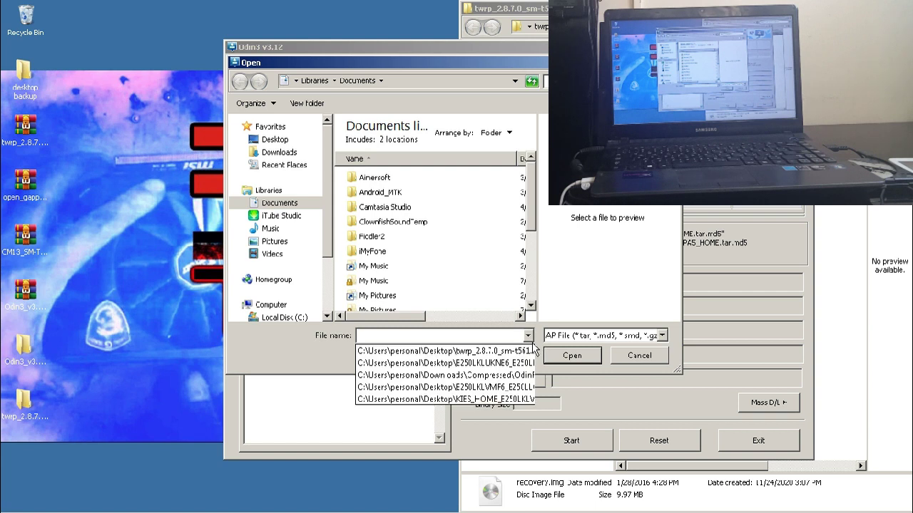
left_click(673, 348)
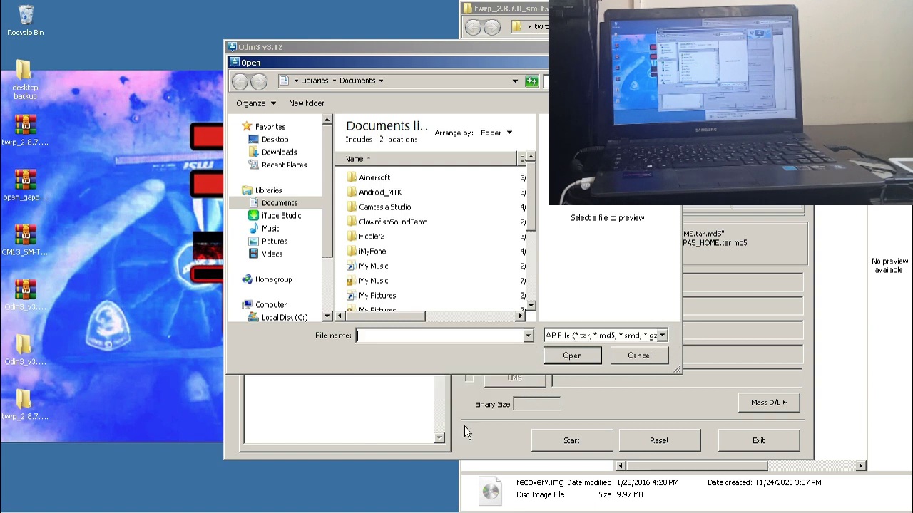
key("Escape")
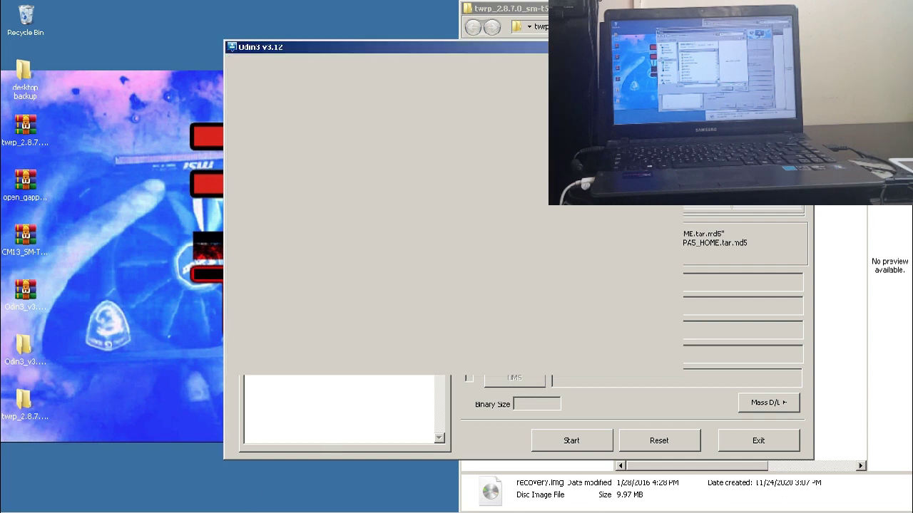
key("alt+F4")
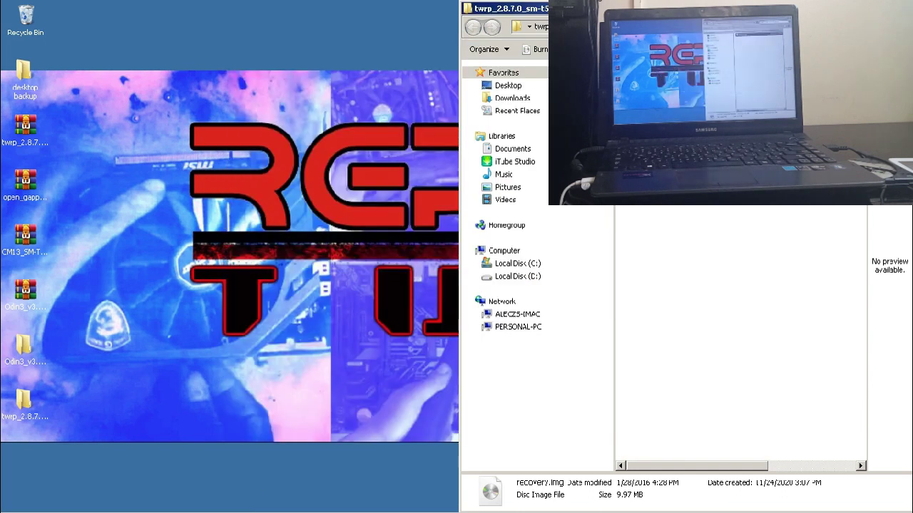
Switch to the browser and download Odin 3.11.1 from odindownload.com, saving Odin3_v3.11.1.zip to the desktop
left_click(100, 505)
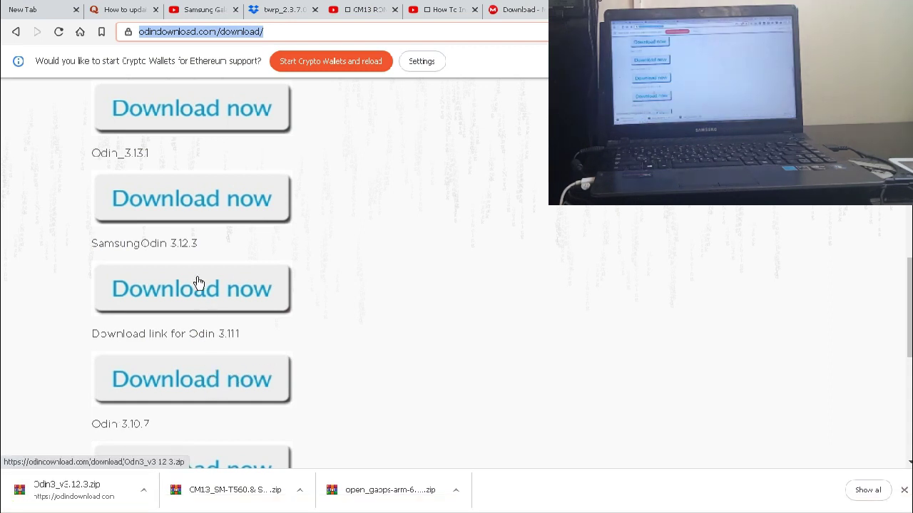
left_click(182, 392)
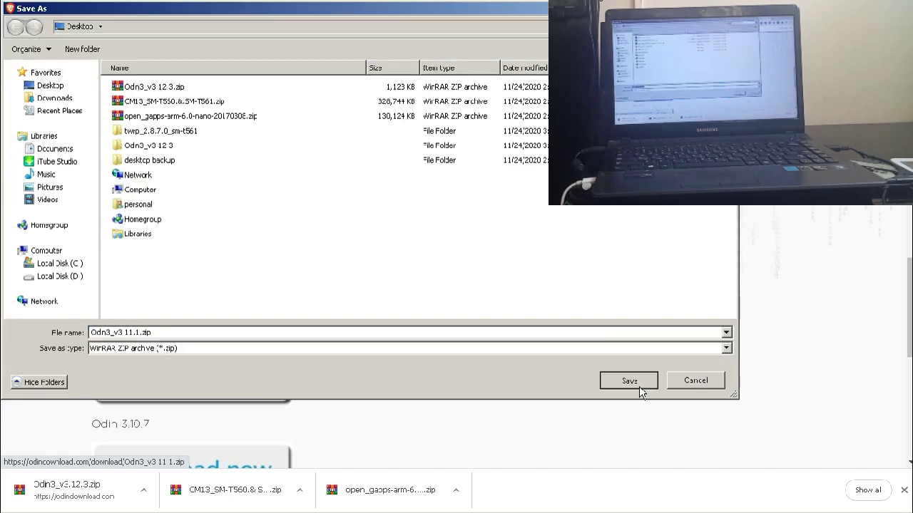
left_click(640, 389)
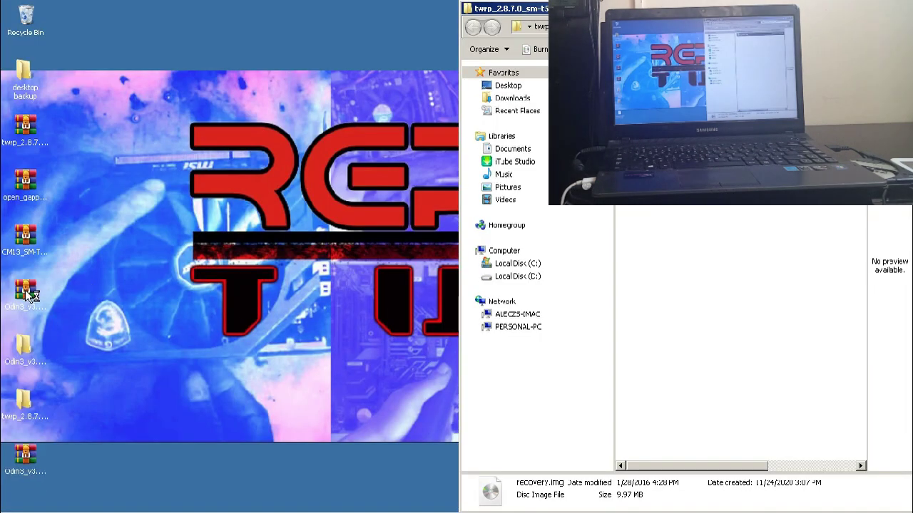
Extract the Odin3_v3.11.1 archive on the desktop and start Odin3_v3.11.1.exe from the extracted folder
left_click(32, 465)
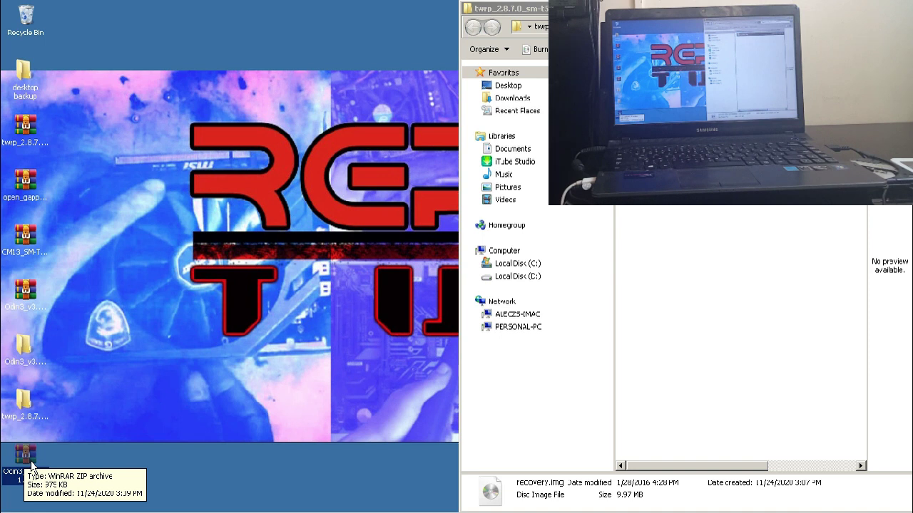
right_click(31, 465)
left_click(95, 282)
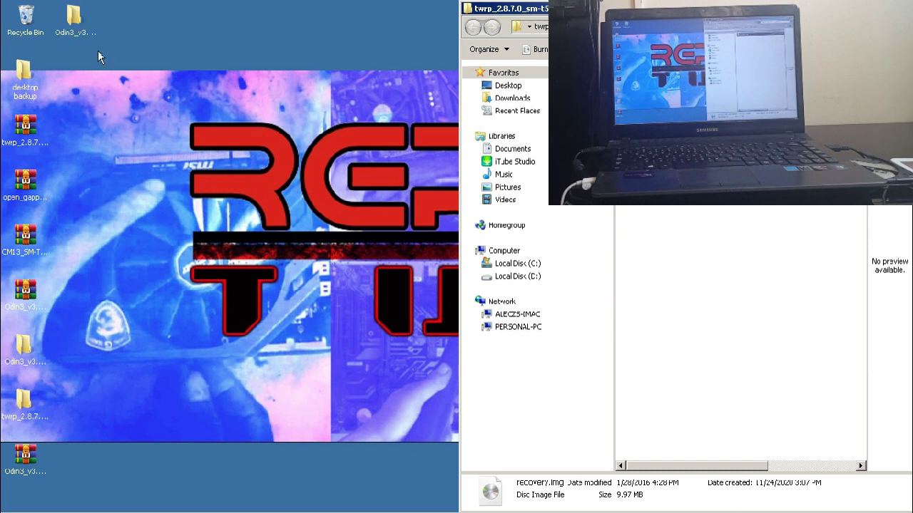
double_click(74, 18)
double_click(242, 131)
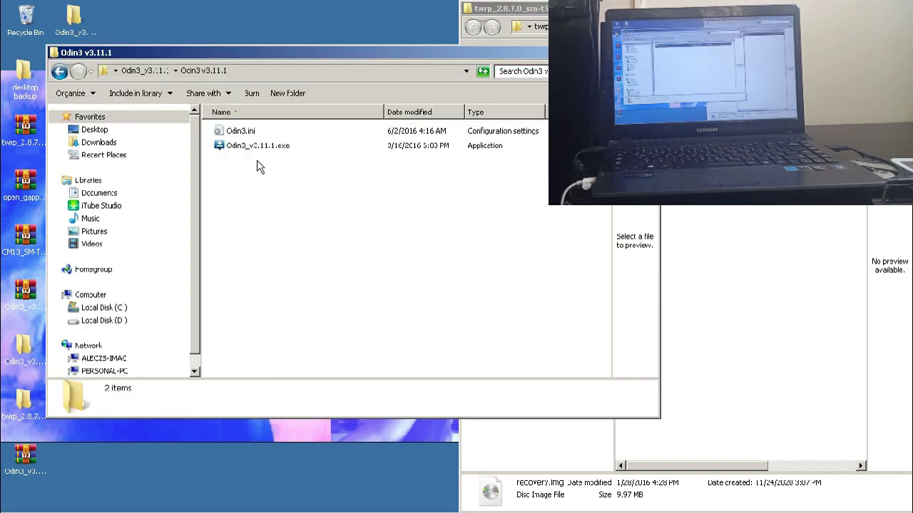
double_click(257, 146)
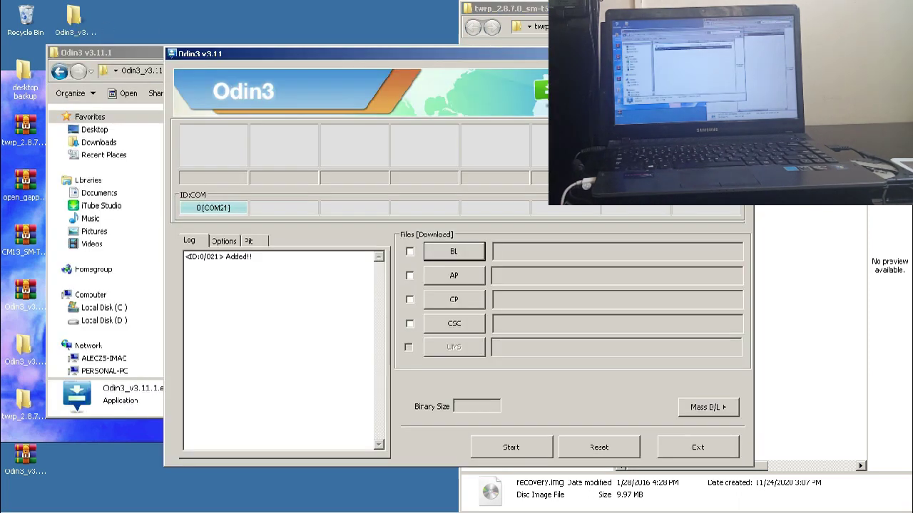
Load twrp_2.8.7.0_sm-t561.tar from the desktop as the AP file
left_click(454, 278)
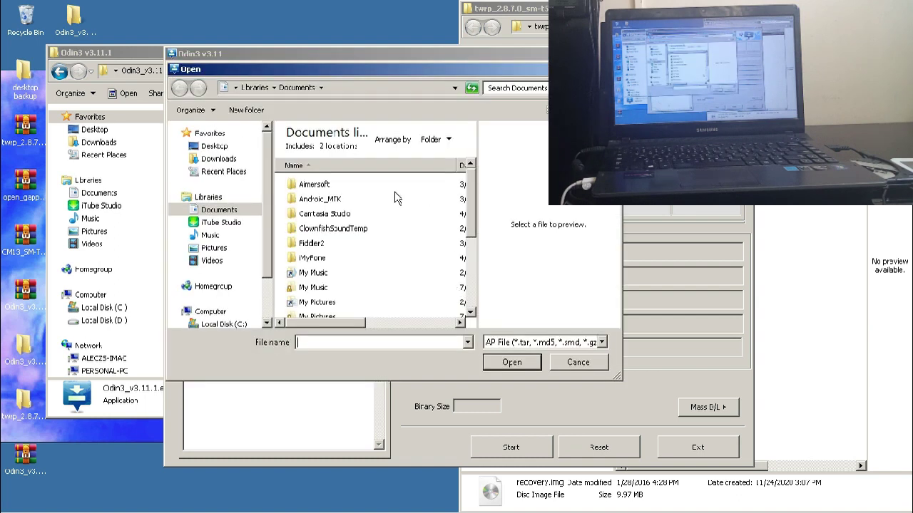
left_click(229, 147)
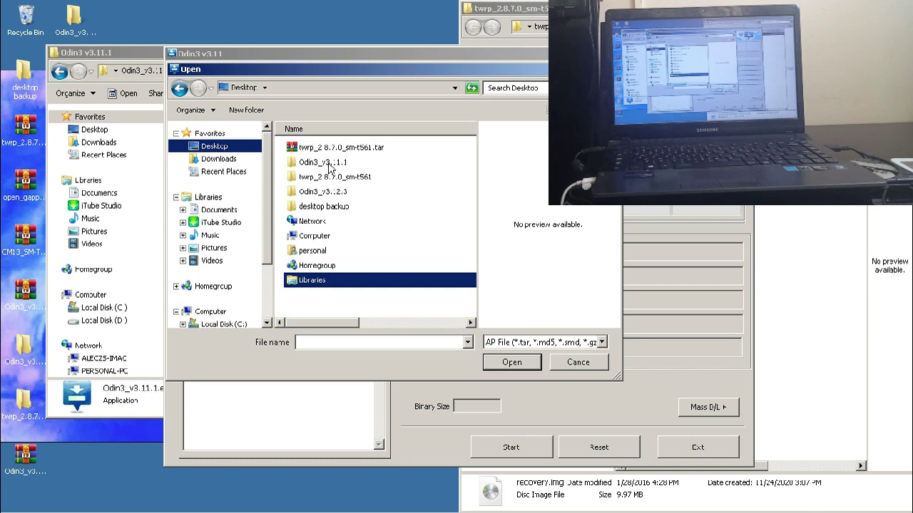
left_click(366, 153)
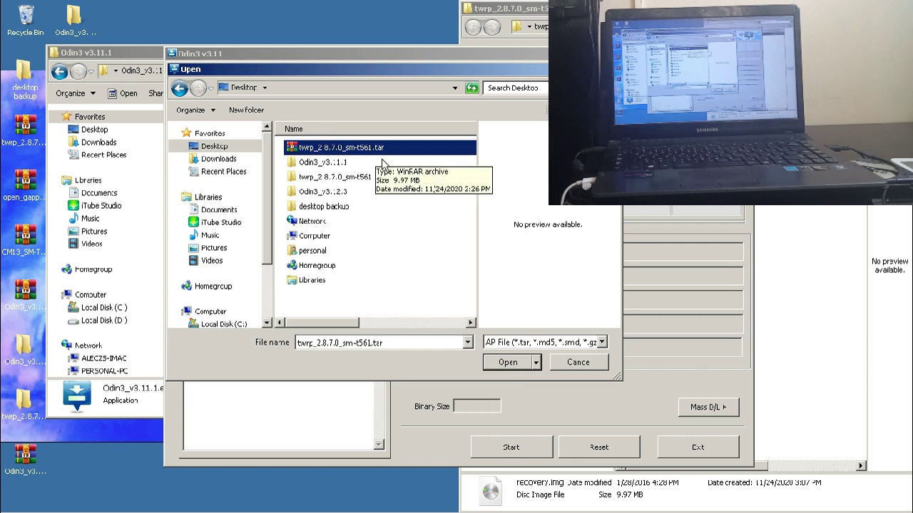
left_click(508, 362)
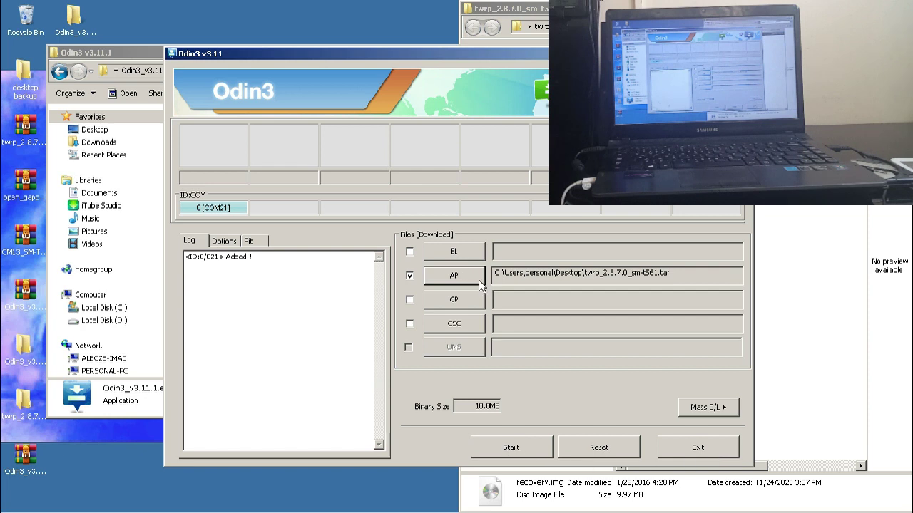
Flash the AP file to the tablet with Auto Reboot off and F. Reset Time on, and exit Odin
left_click(224, 241)
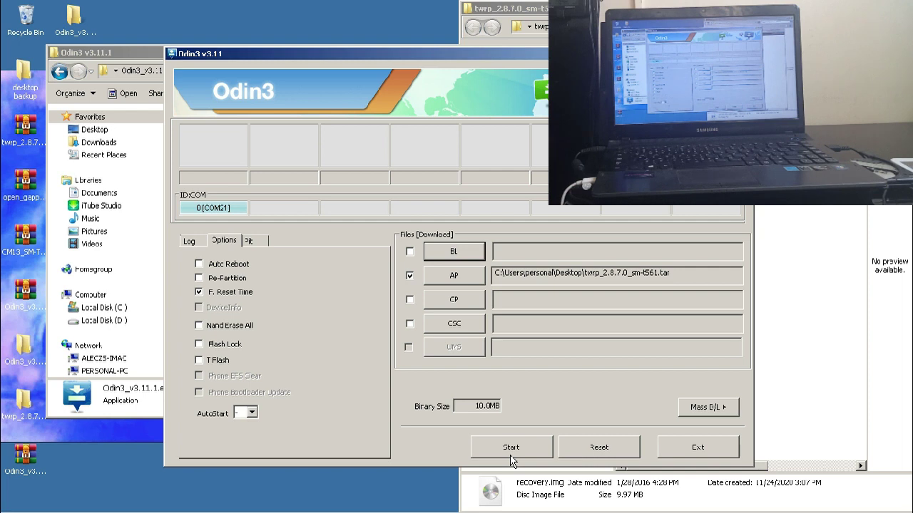
left_click(511, 450)
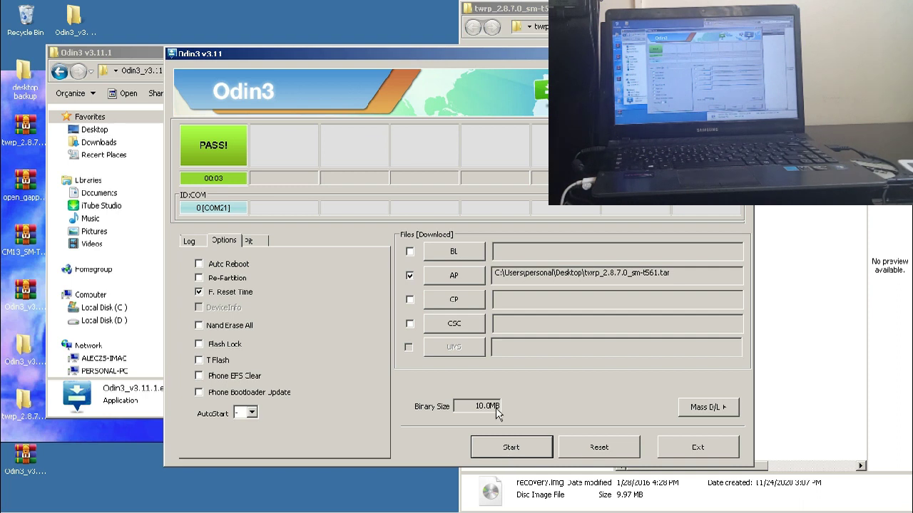
left_click(709, 458)
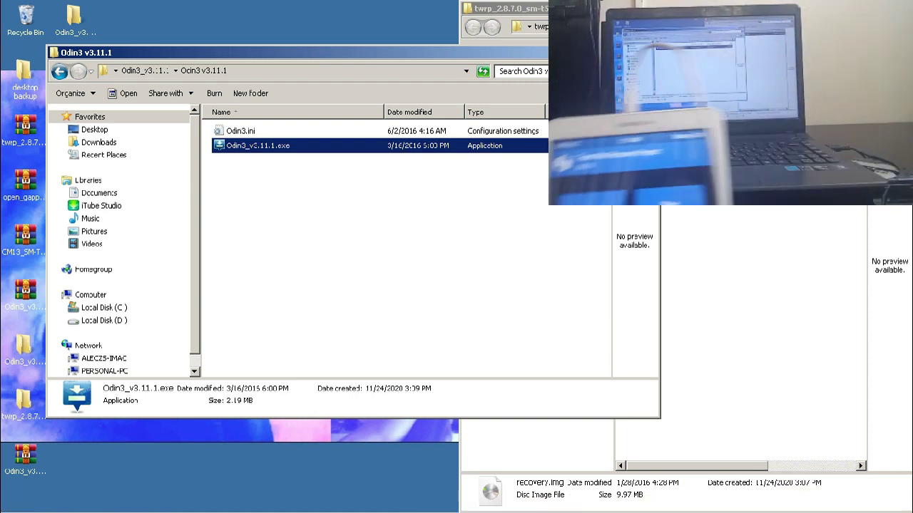
Close the Odin3 v3.11.1 and twrp_2.8.7.0_sm-t561 folder windows and select the CM13_SM-T560.&.SM-T561.zip file on the desktop
key("alt+F4")
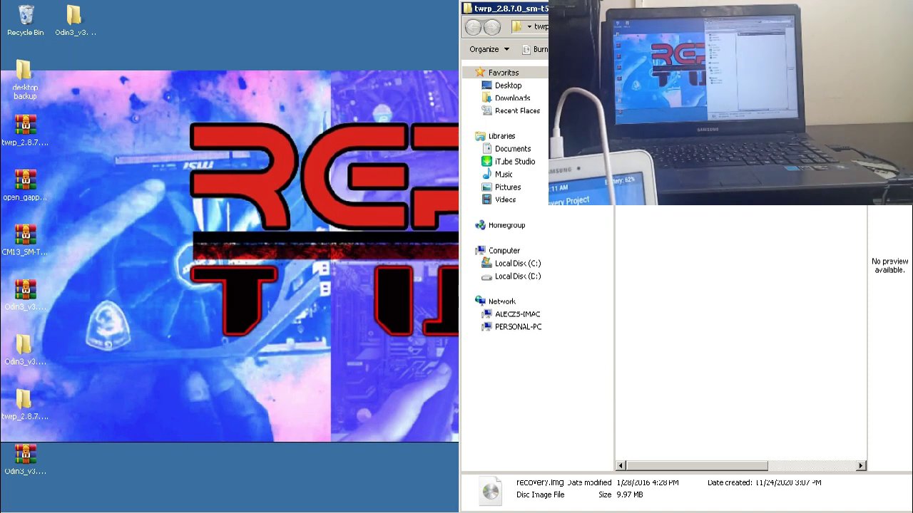
key("alt+F4")
left_click(38, 237)
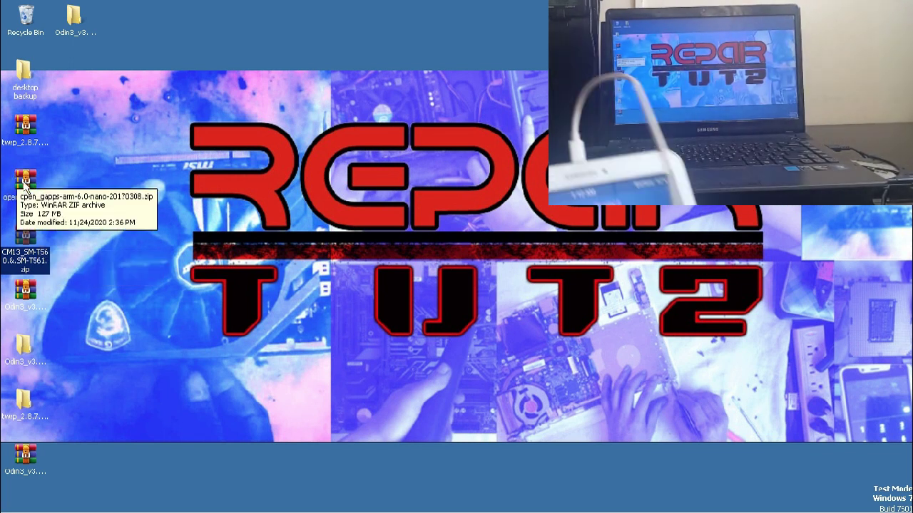
Open the Tablet storage of the connected Galaxy Tab E in a file explorer window, dismissing the AutoPlay options
key("super+e")
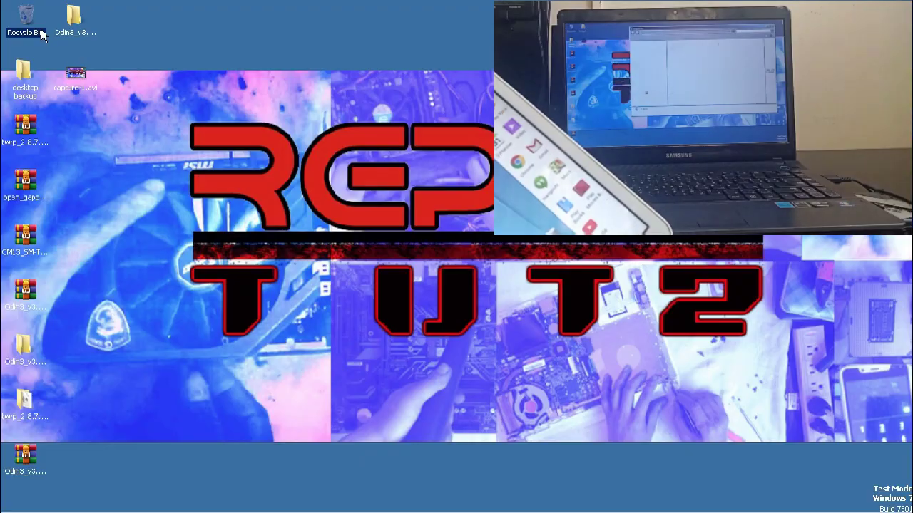
double_click(41, 35)
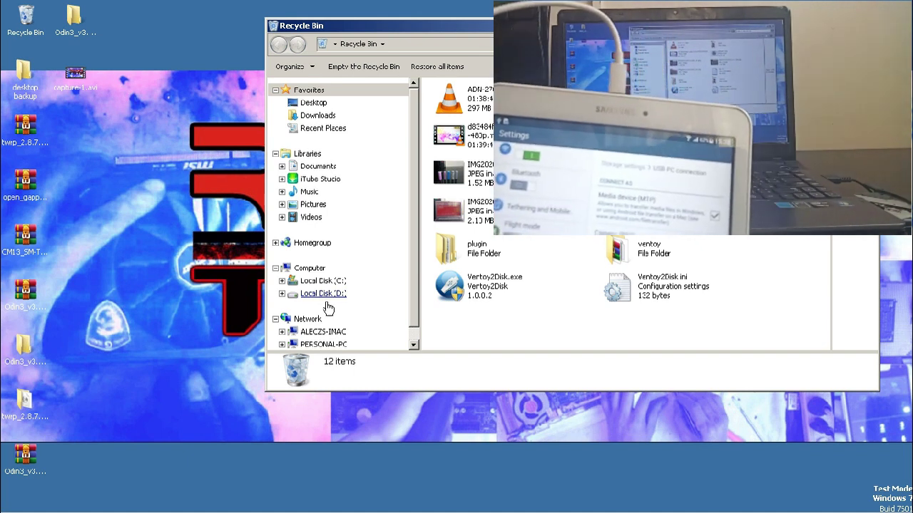
scroll(426, 329, "down", 1)
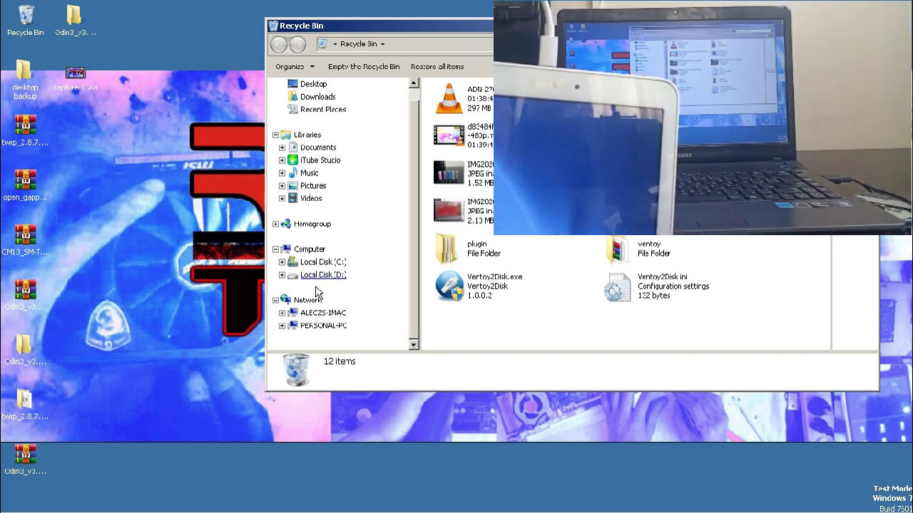
mouse_move(189, 505)
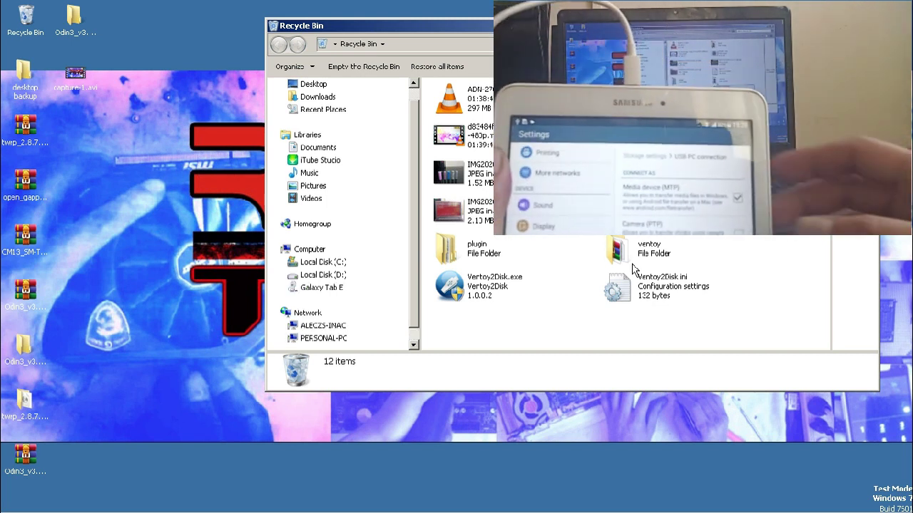
mouse_move(633, 268)
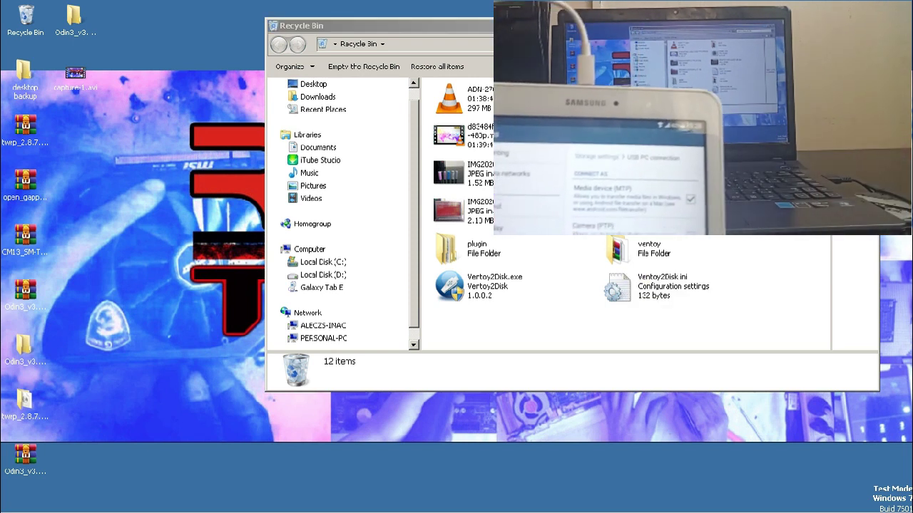
left_click(332, 291)
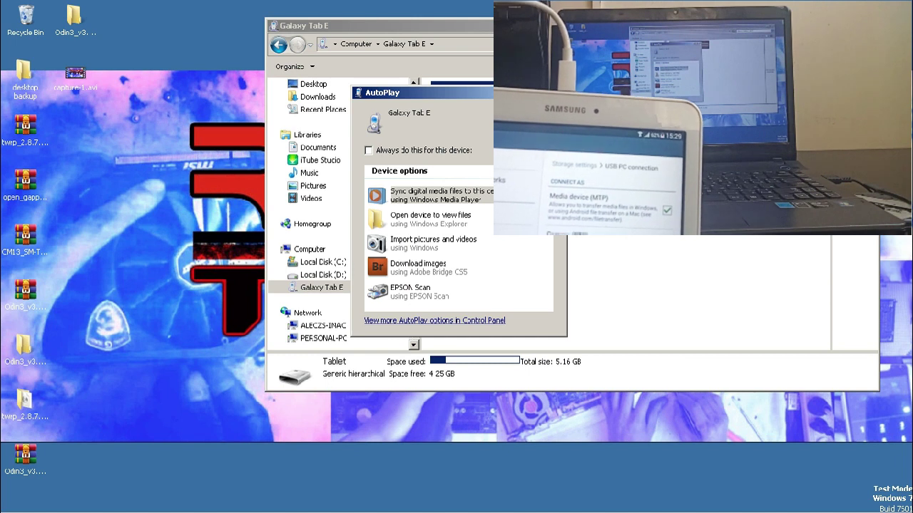
key("Escape")
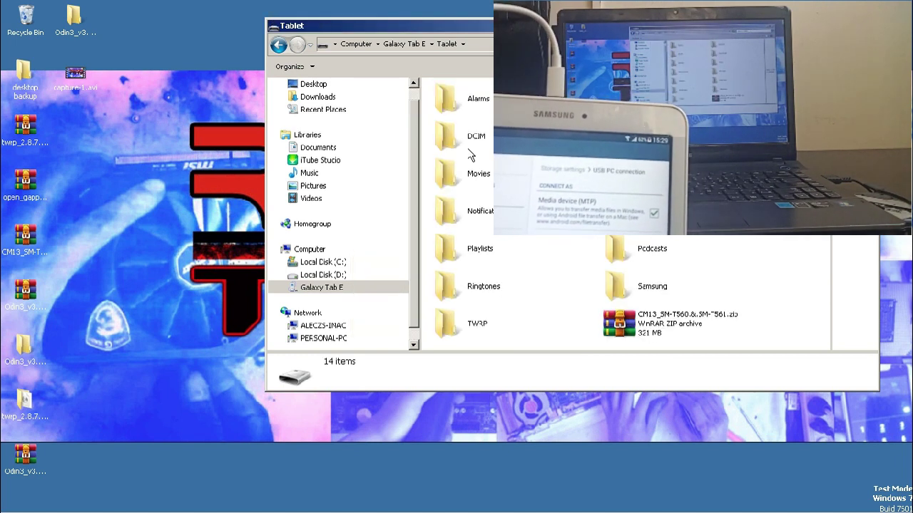
Copy open_gapps-arm-6.0-nano-20170308.zip from the desktop into the Galaxy Tab E's Tablet storage
left_click(27, 201)
right_click(27, 201)
left_click(100, 361)
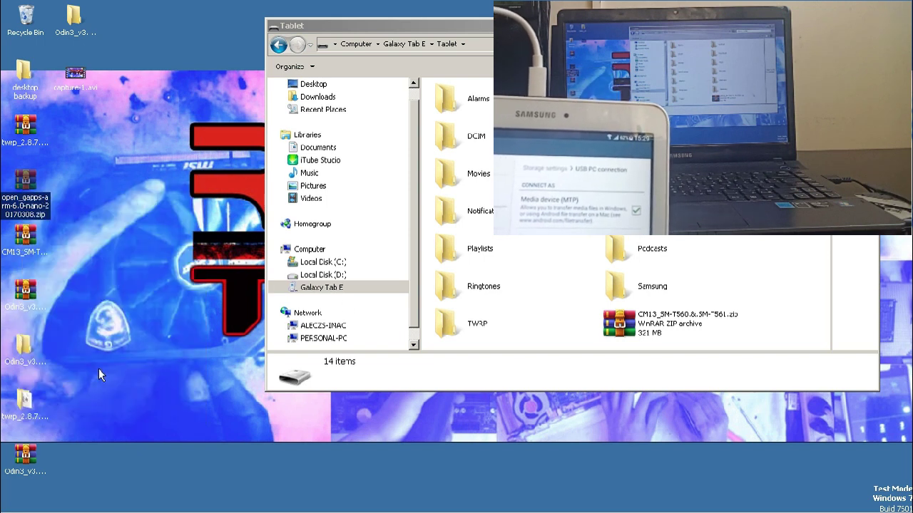
right_click(779, 293)
left_click(799, 351)
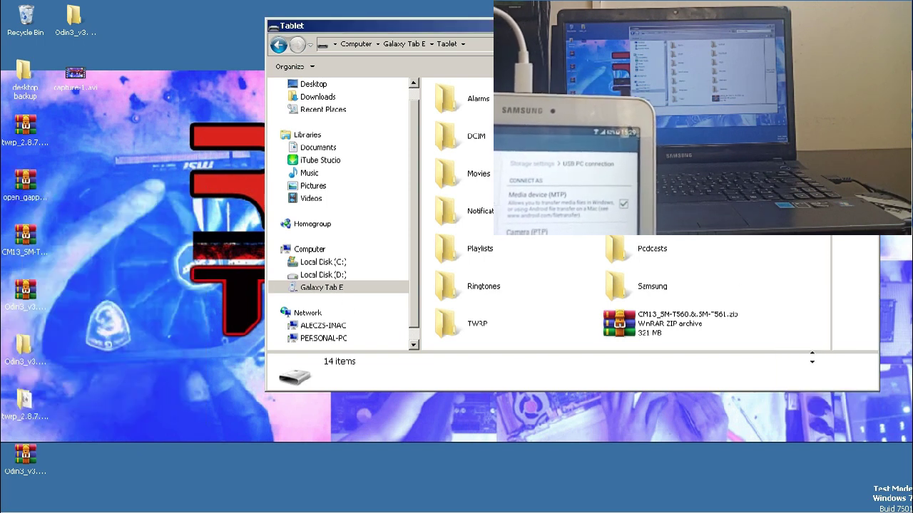
Copy CM13_SM-T560.&.SM-T561.zip from the desktop into the Tablet storage, replacing the existing file of the same name
left_click(35, 261)
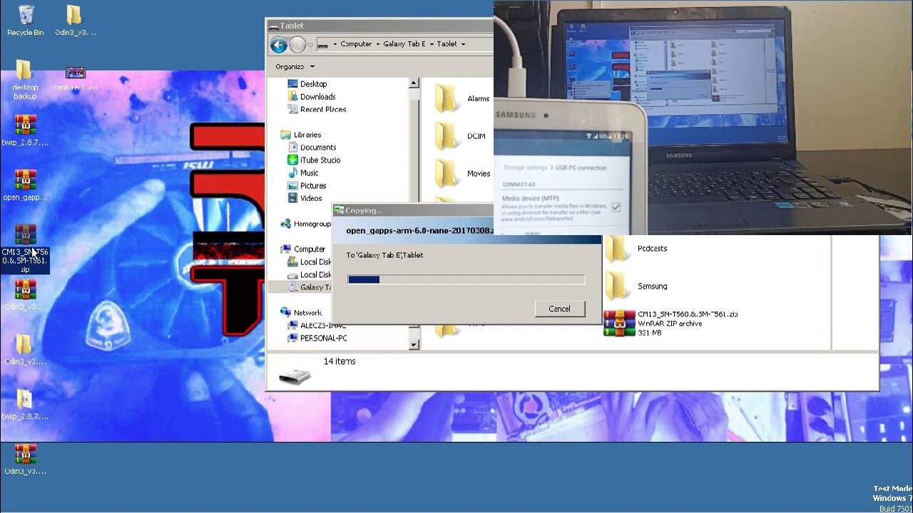
right_click(27, 242)
left_click(82, 414)
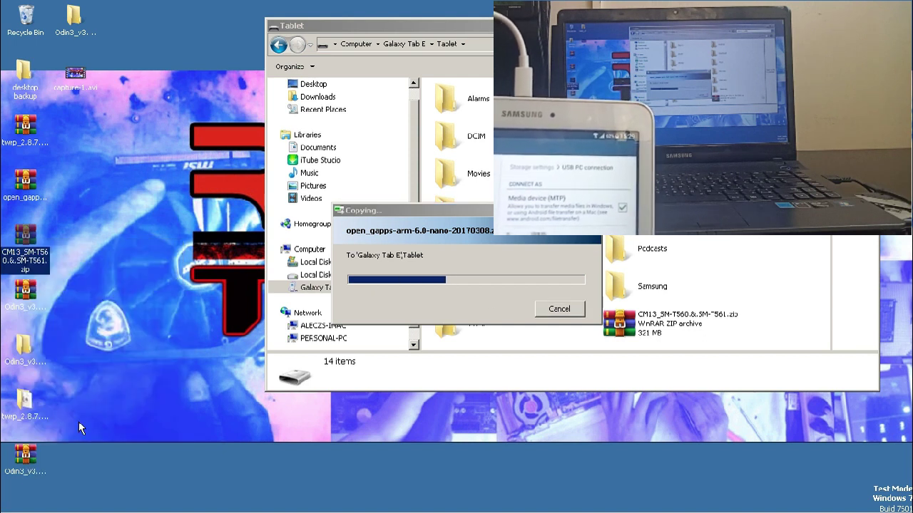
right_click(815, 318)
left_click(841, 391)
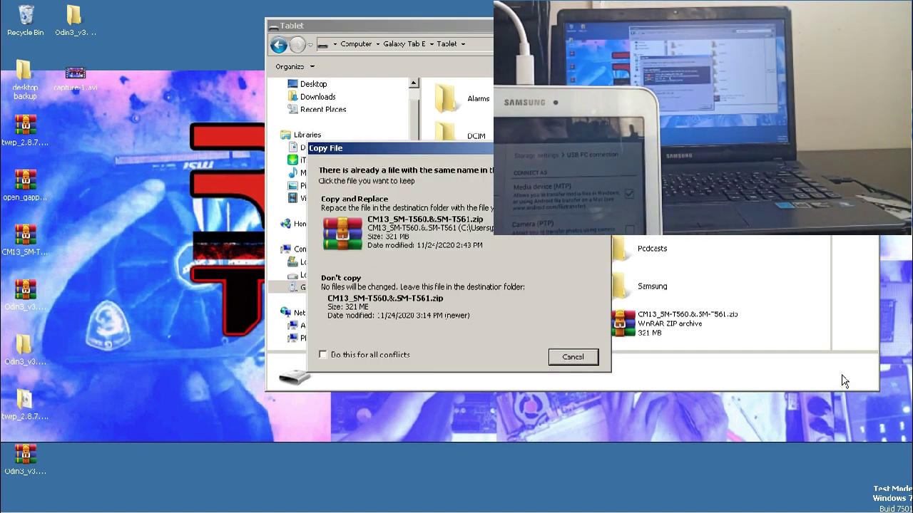
left_click(438, 255)
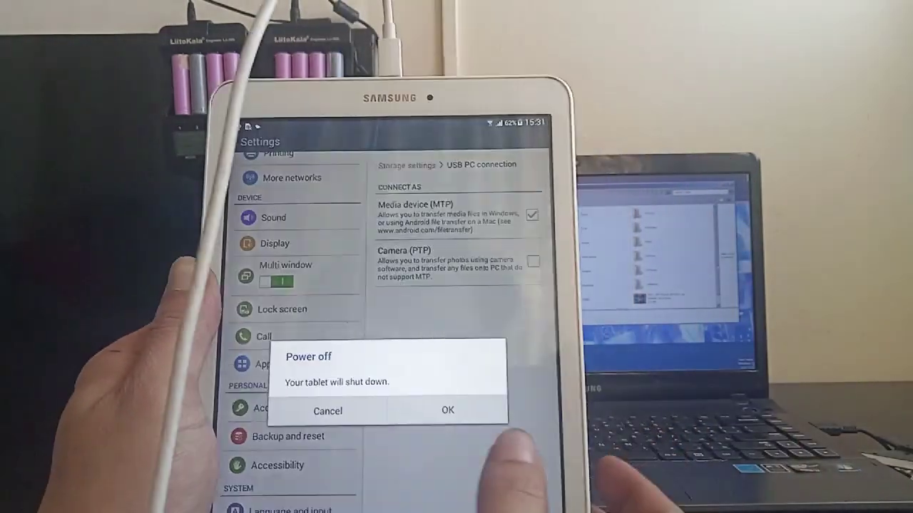
left_click(448, 410)
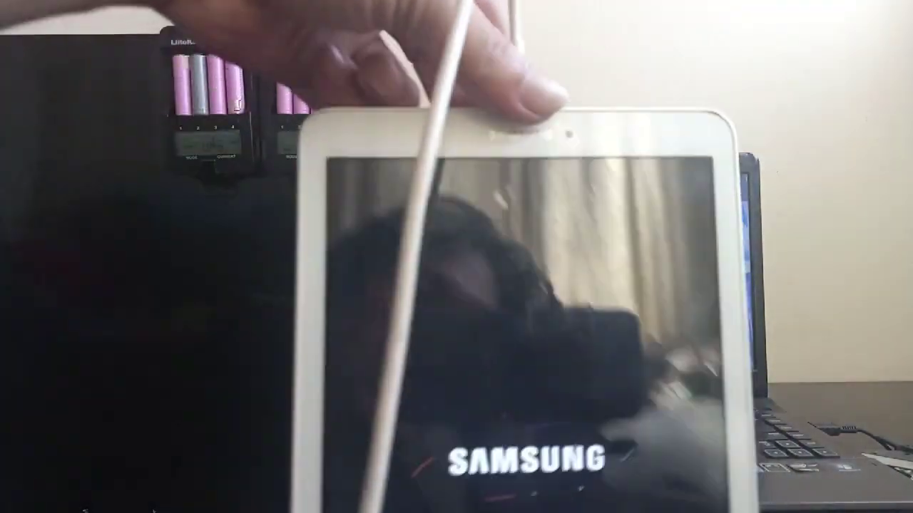